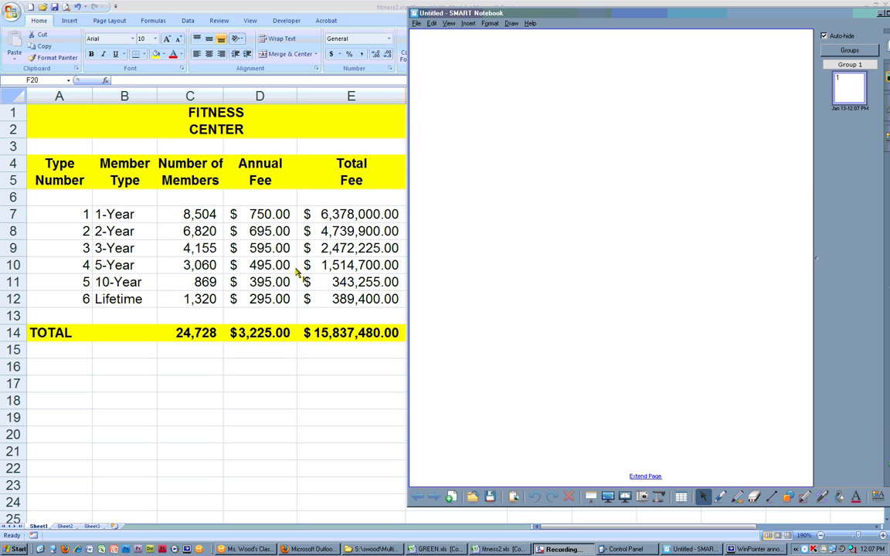
Circle the Annual Fee values in red and sketch a pie with slices labelled 1 yr, 2 yr, 3
mouse_move(296, 264)
left_mouse_down()
mouse_move(283, 200)
mouse_move(227, 247)
mouse_move(259, 320)
mouse_move(300, 250)
left_mouse_up()
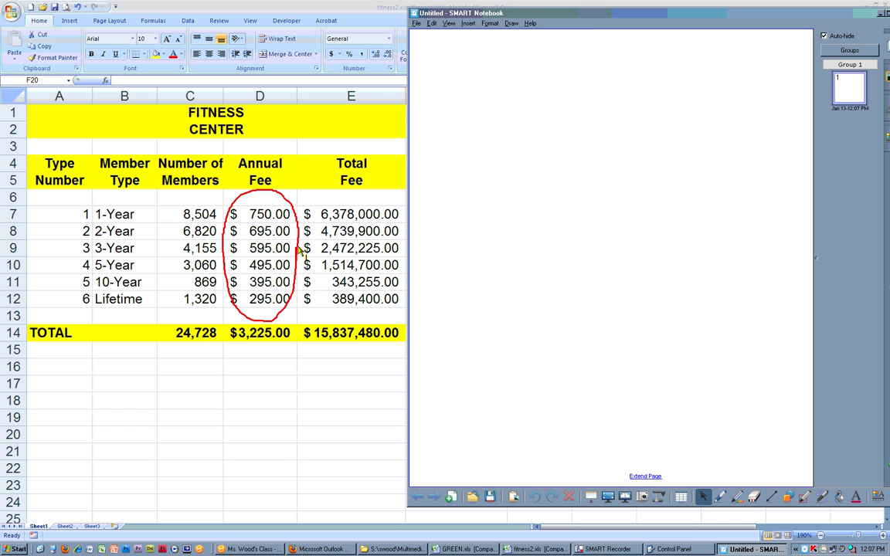
mouse_move(531, 72)
left_mouse_down()
mouse_move(620, 175)
mouse_move(536, 76)
left_mouse_up()
left_click_drag(503, 164, 587, 75)
mouse_move(545, 117)
left_mouse_down()
mouse_move(588, 132)
mouse_move(623, 127)
left_mouse_up()
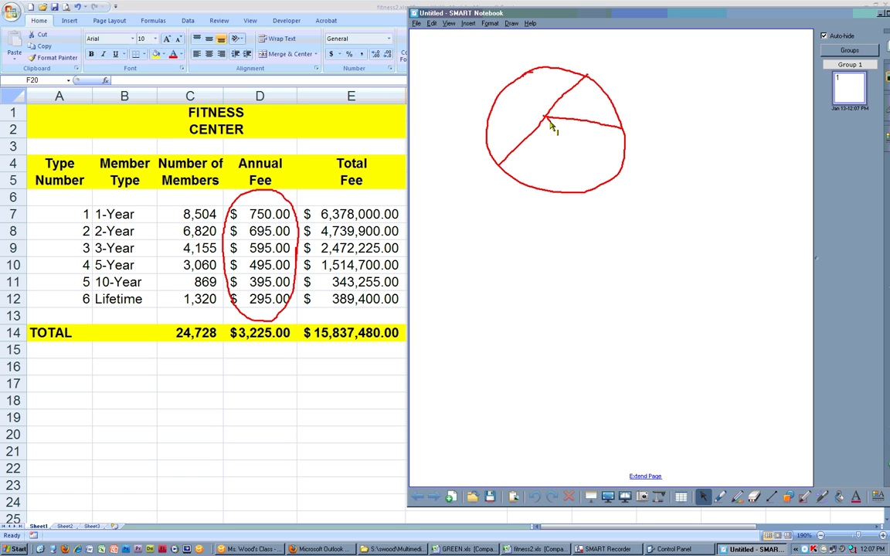
mouse_move(545, 117)
left_mouse_down()
mouse_move(589, 190)
mouse_move(532, 188)
left_mouse_up()
mouse_move(545, 117)
left_mouse_down()
mouse_move(488, 104)
mouse_move(534, 93)
mouse_move(585, 117)
mouse_move(595, 106)
left_mouse_up()
mouse_move(575, 133)
left_mouse_down()
mouse_move(584, 141)
mouse_move(572, 155)
left_mouse_up()
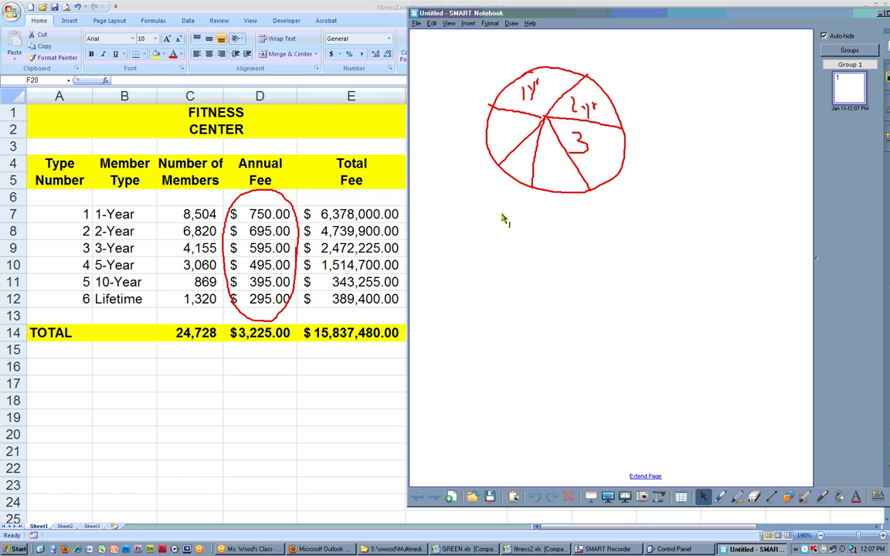
Ink-link the Member Type list B7:B12 to an X and the fee circle to '1 series'
mouse_move(149, 247)
left_mouse_down()
mouse_move(138, 206)
mouse_move(87, 263)
mouse_move(162, 294)
mouse_move(137, 202)
left_mouse_up()
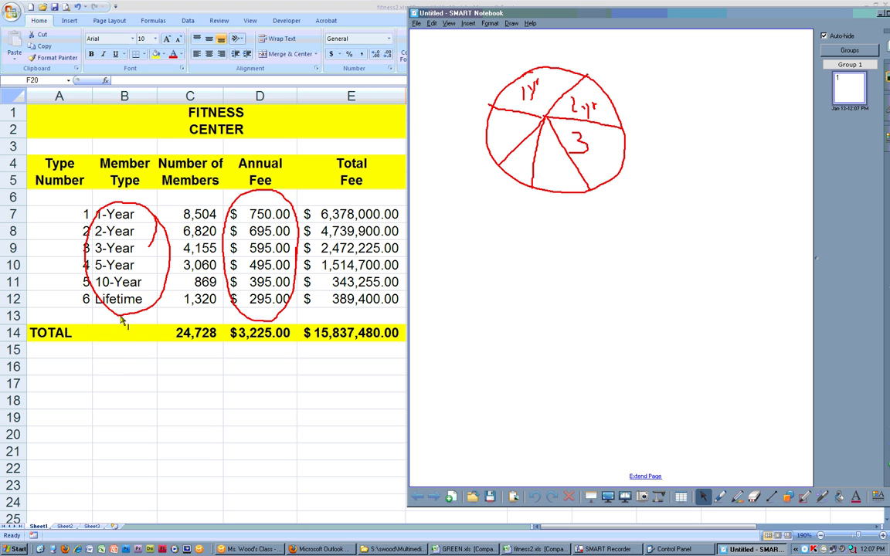
mouse_move(121, 317)
left_mouse_down()
mouse_move(116, 410)
mouse_move(99, 415)
left_mouse_up()
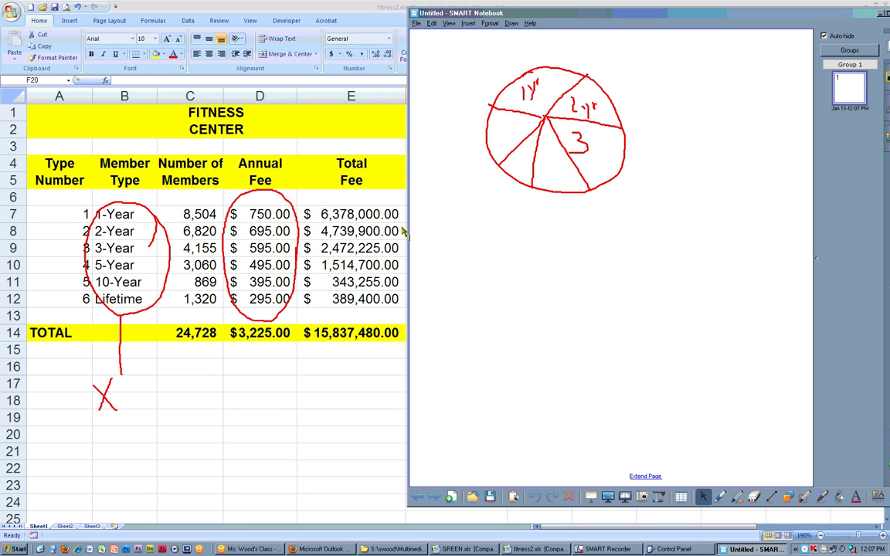
mouse_move(274, 313)
left_mouse_down()
mouse_move(273, 396)
mouse_move(258, 431)
mouse_move(334, 411)
mouse_move(364, 411)
mouse_move(367, 429)
left_mouse_up()
left_click_drag(218, 383, 225, 437)
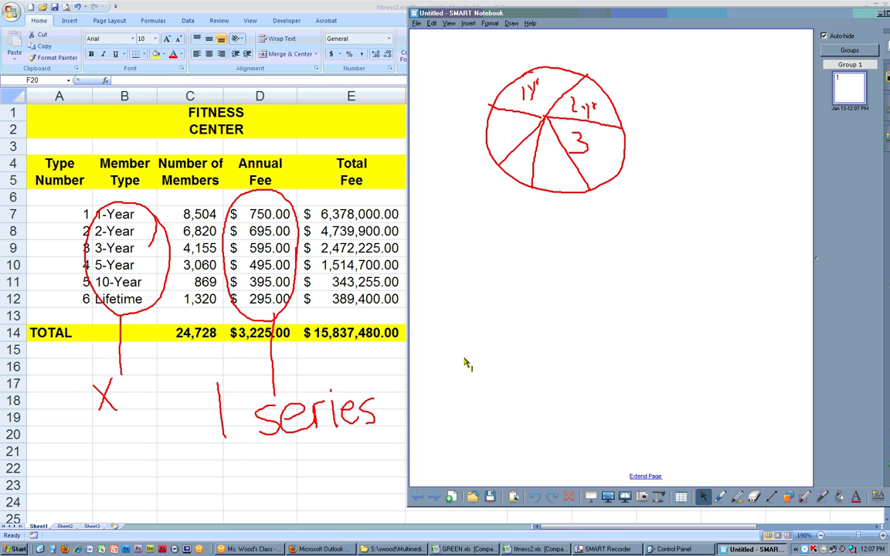
Draw the sketch chart's axes and first bars, labelled '1st'
mouse_move(477, 237)
left_mouse_down()
mouse_move(481, 297)
mouse_move(577, 397)
mouse_move(715, 395)
left_mouse_up()
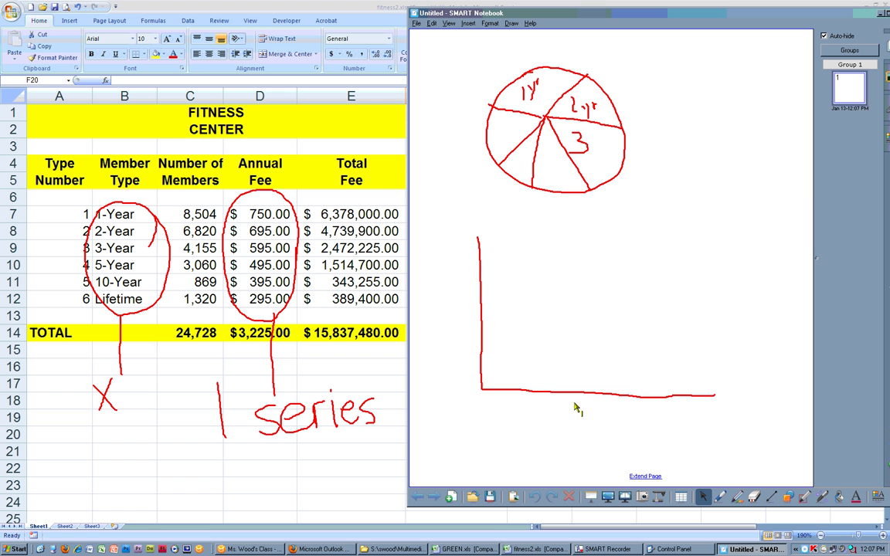
mouse_move(532, 391)
left_mouse_down()
mouse_move(553, 337)
mouse_move(554, 393)
left_mouse_up()
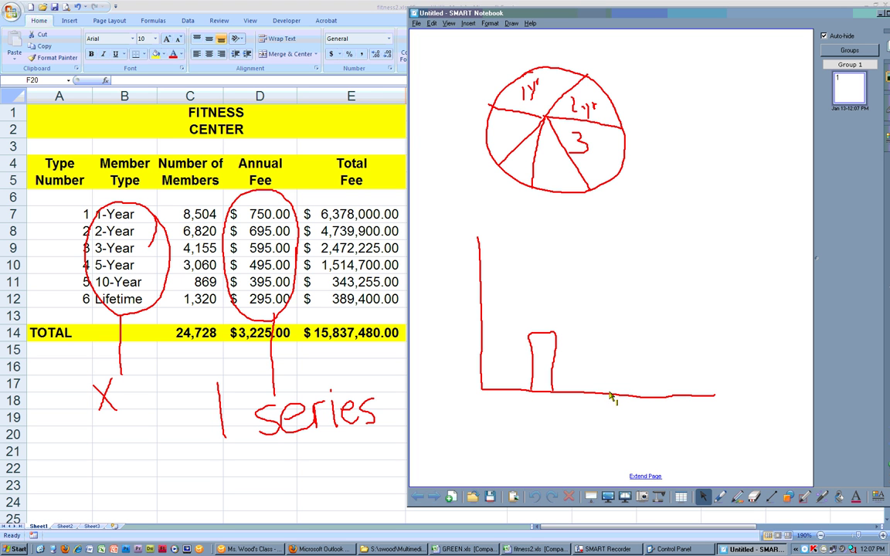
mouse_move(611, 392)
left_mouse_down()
mouse_move(608, 306)
mouse_move(644, 351)
mouse_move(646, 395)
left_mouse_up()
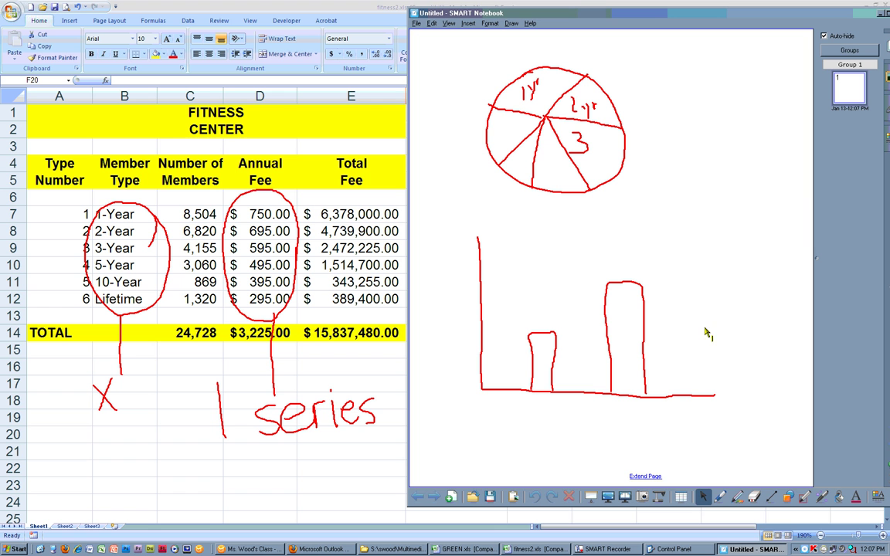
mouse_move(714, 302)
left_mouse_down()
mouse_move(716, 336)
mouse_move(726, 326)
left_mouse_up()
mouse_move(740, 288)
left_mouse_down()
mouse_move(742, 331)
mouse_move(746, 304)
left_mouse_up()
Add a shorter paired bar beside each first bar and label them '2nd'
left_click_drag(556, 346, 571, 392)
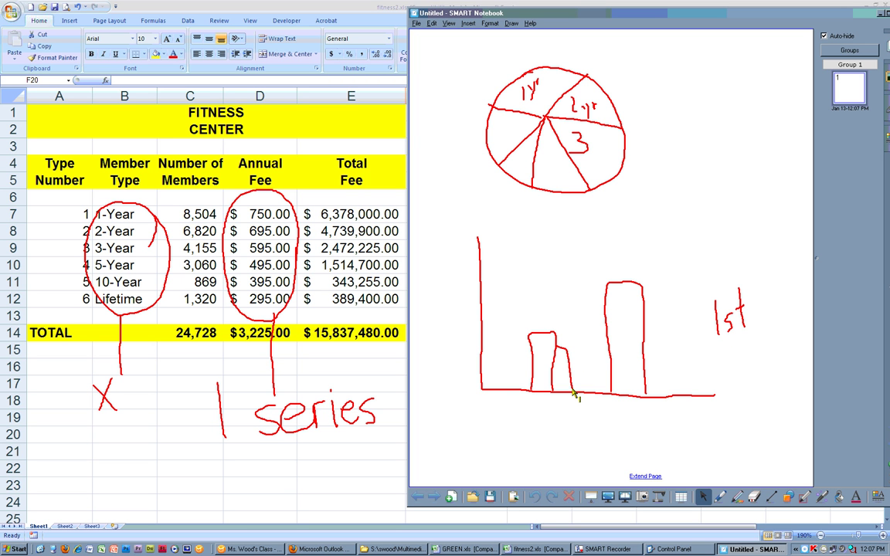
mouse_move(644, 329)
left_mouse_down()
mouse_move(667, 338)
mouse_move(672, 399)
left_mouse_up()
mouse_move(715, 363)
left_mouse_down()
mouse_move(743, 378)
mouse_move(748, 345)
mouse_move(751, 375)
left_mouse_up()
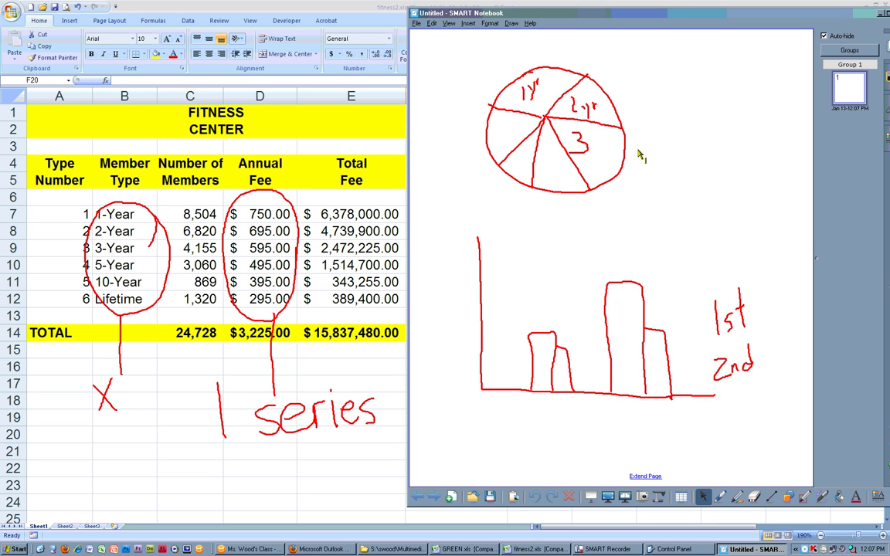
left_click_drag(681, 118, 683, 164)
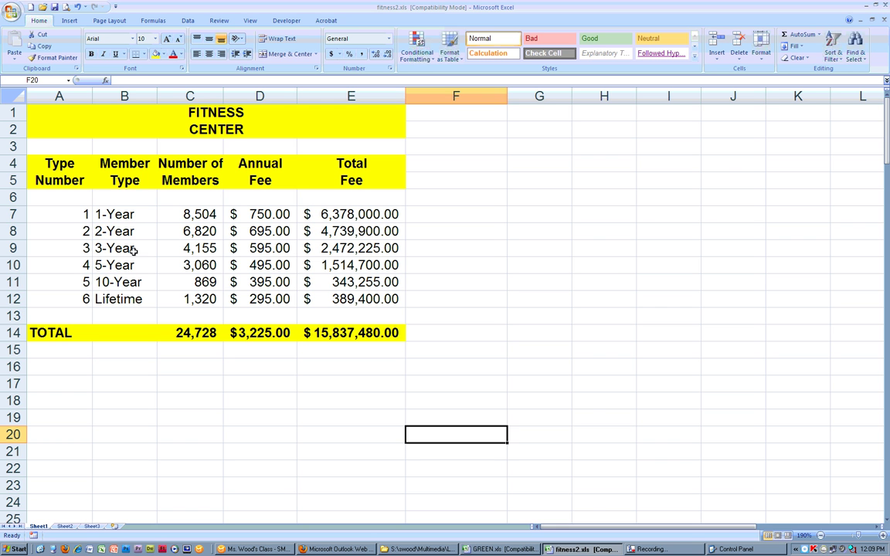
Select B7:B12, then Ctrl-add D7:D12 to the selection
left_click_drag(133, 207, 141, 295)
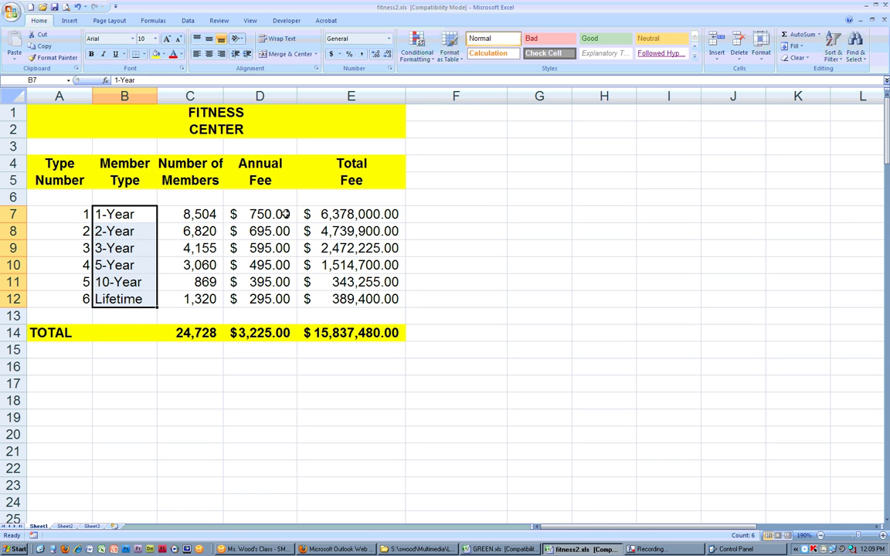
left_click_drag(285, 214, 280, 300, "ctrl")
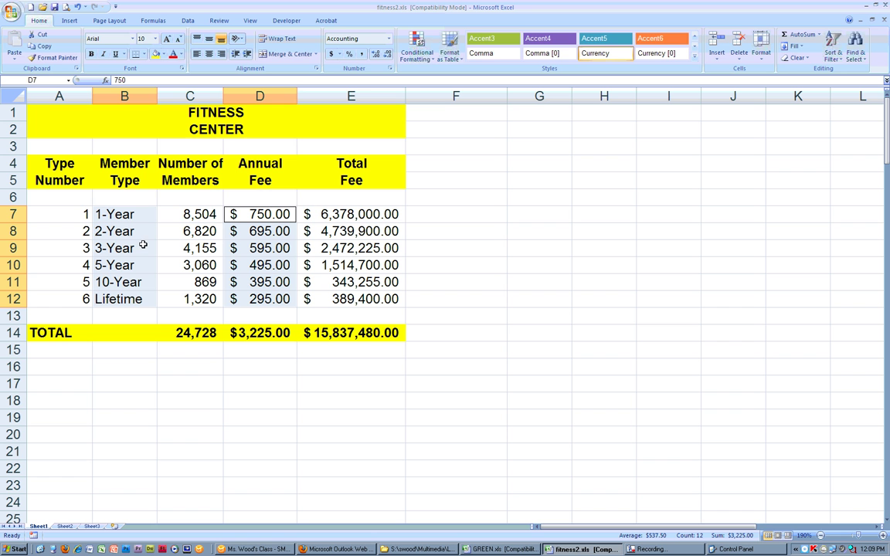
Insert a 2-D pie chart of the selected fee data
left_click(69, 21)
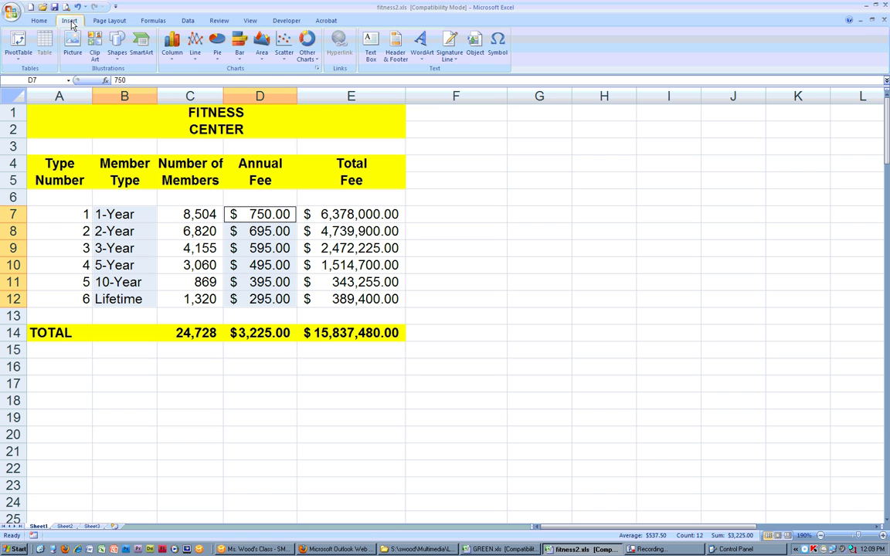
left_click(218, 44)
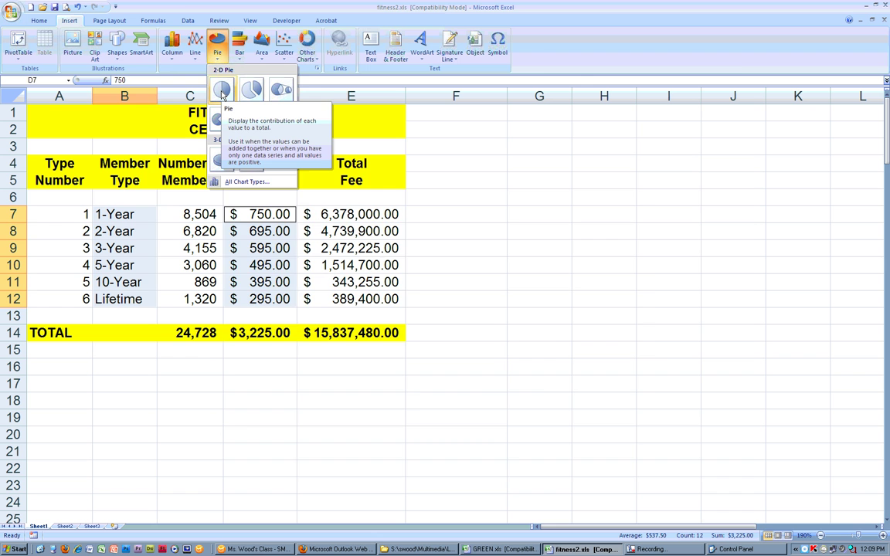
left_click(222, 91)
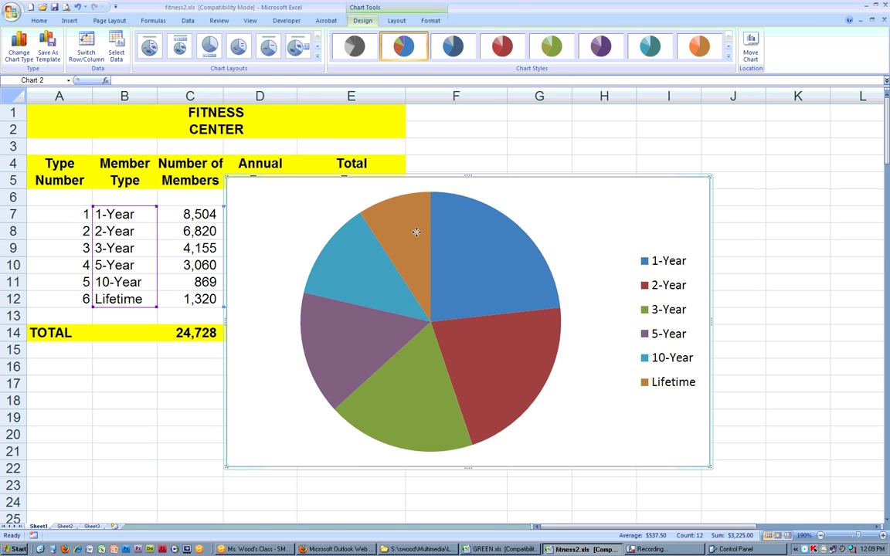
Move the pie chart below the table and shrink it from the bottom-right corner
left_click_drag(416, 232, 228, 349)
scroll(515, 187, "down", 4)
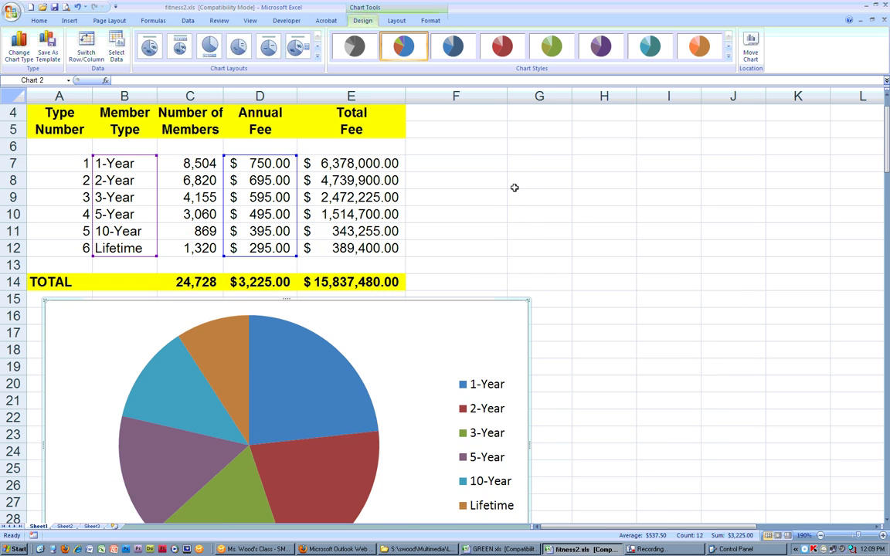
left_click_drag(528, 437, 394, 361)
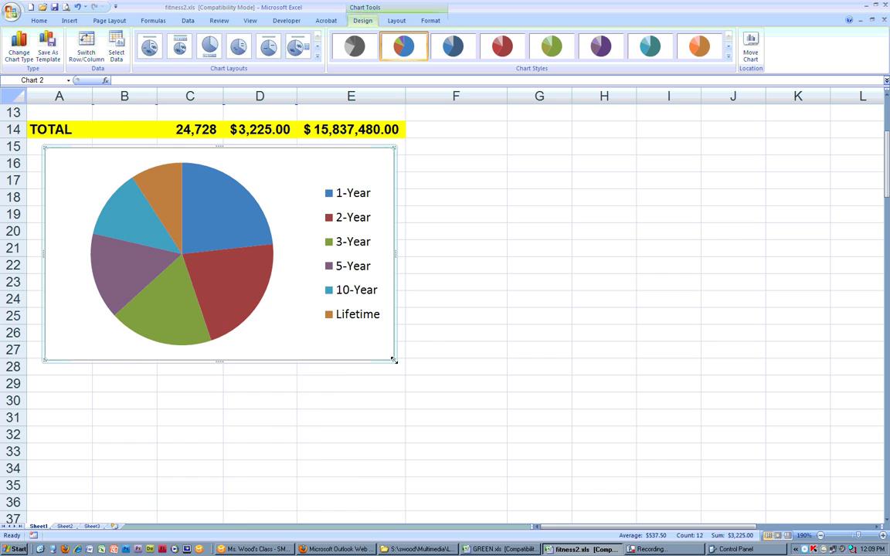
scroll(455, 322, "up", 3)
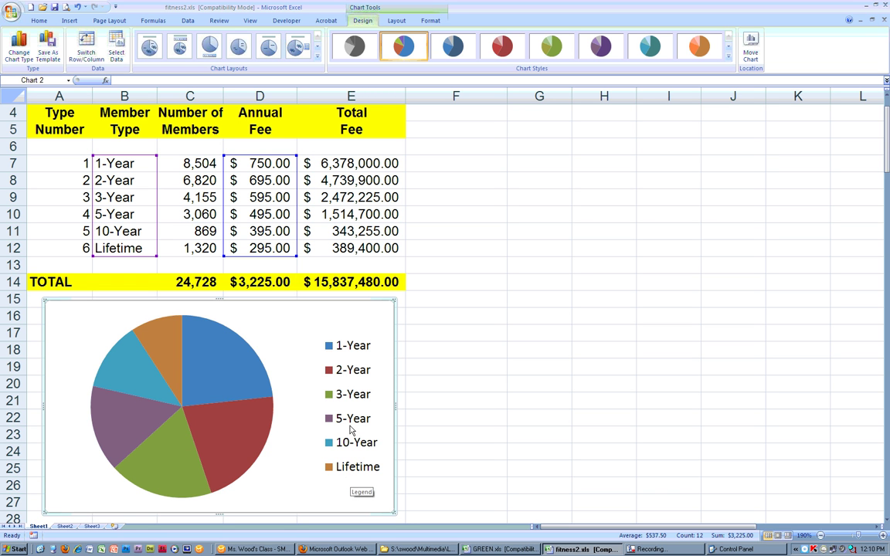
Set the pie chart's Legend to None under Layout
left_click(341, 355)
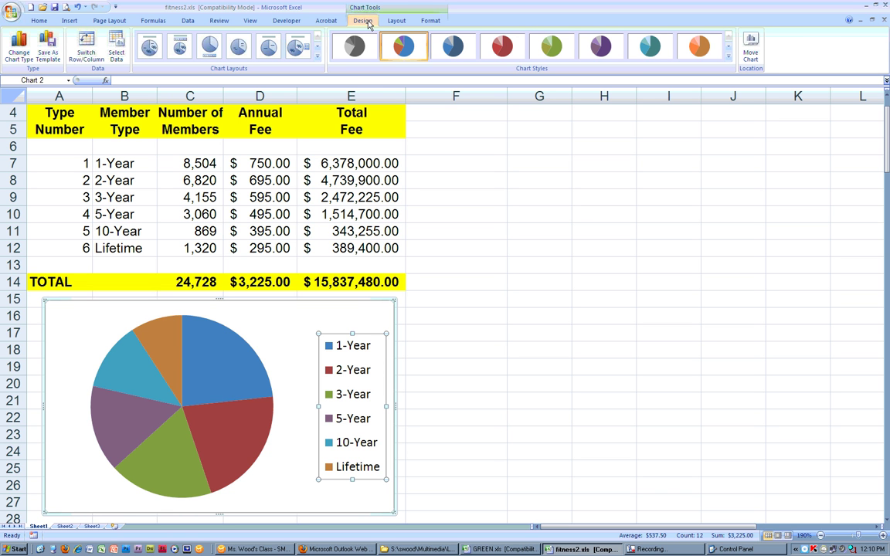
left_click_drag(385, 6, 396, 11)
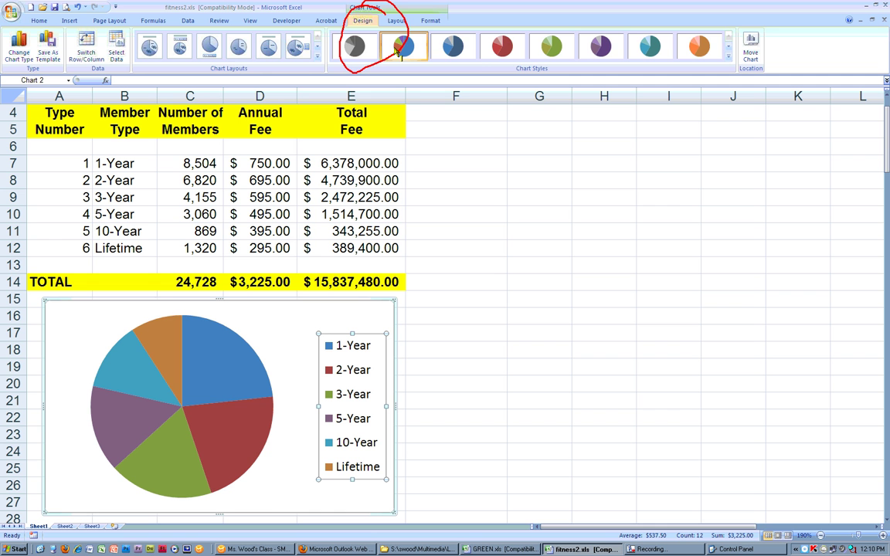
left_click(396, 21)
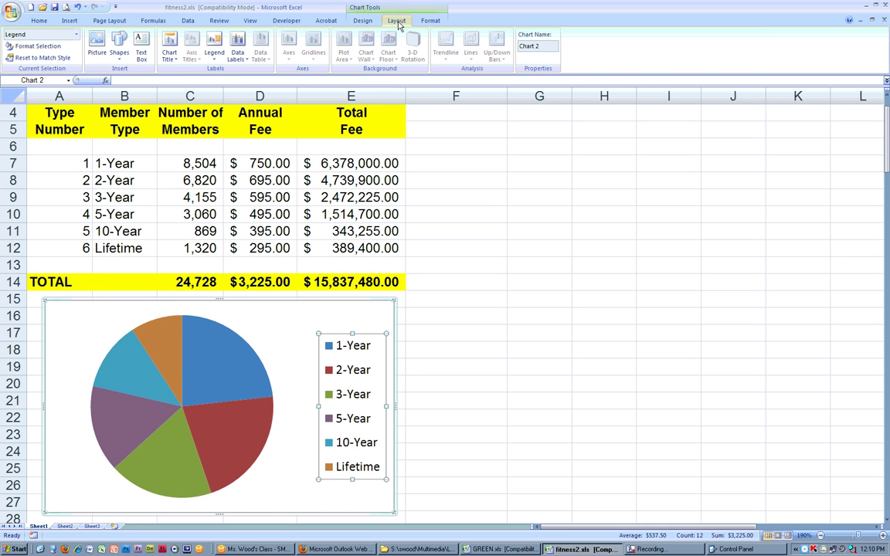
left_click(214, 50)
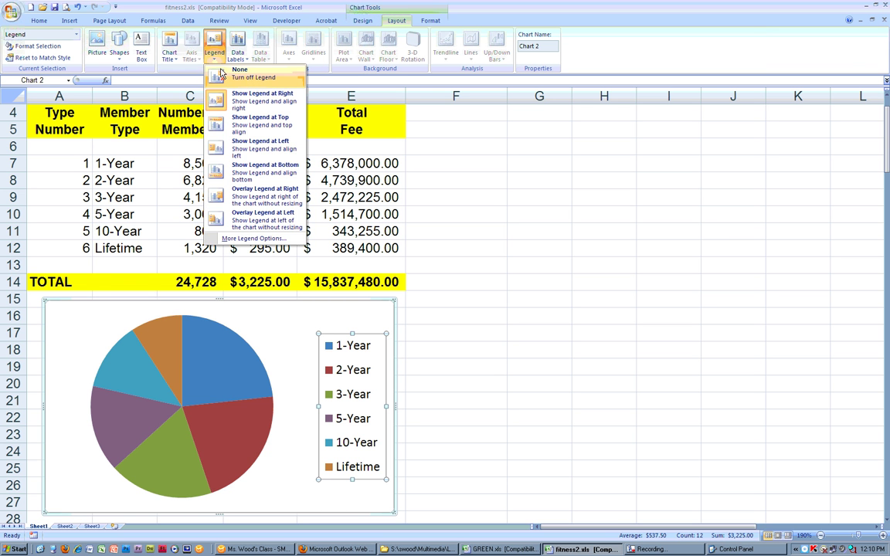
left_click(254, 78)
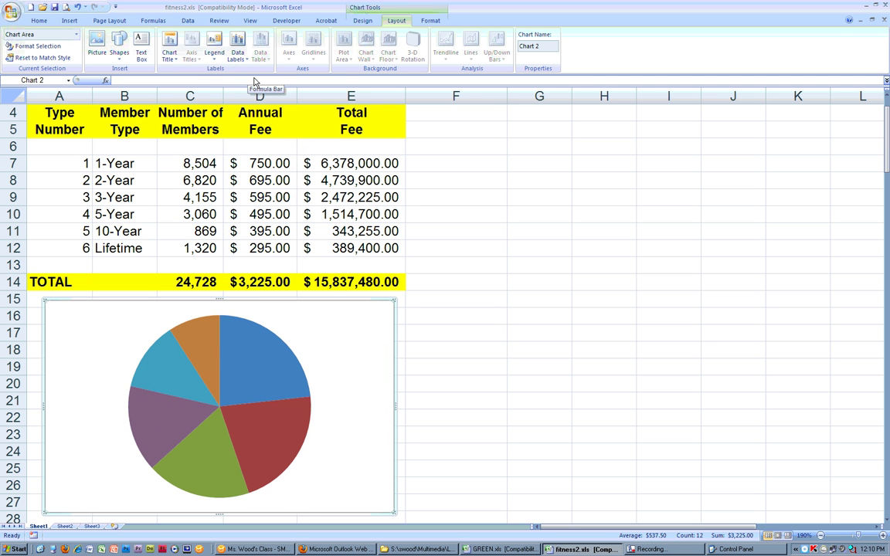
Add Outside End fee data labels to the slices and open More Data Label Options
left_click(239, 59)
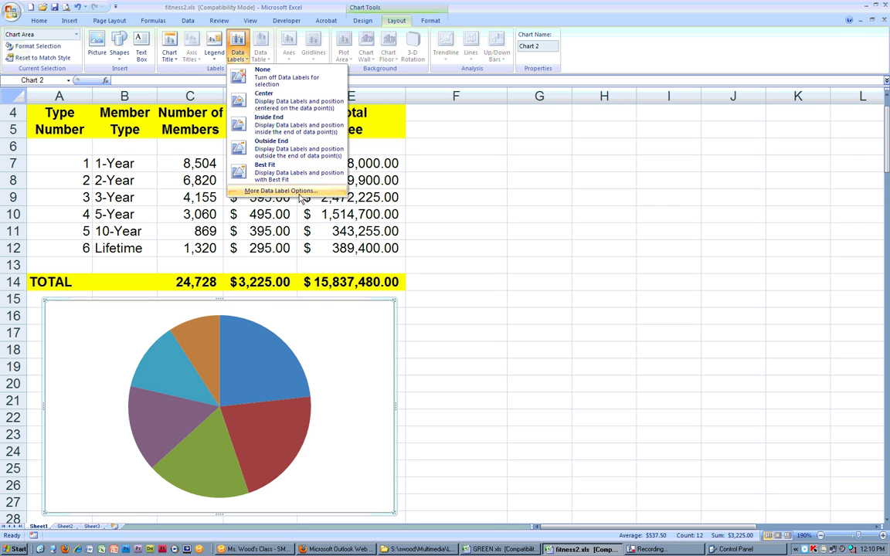
left_click(283, 150)
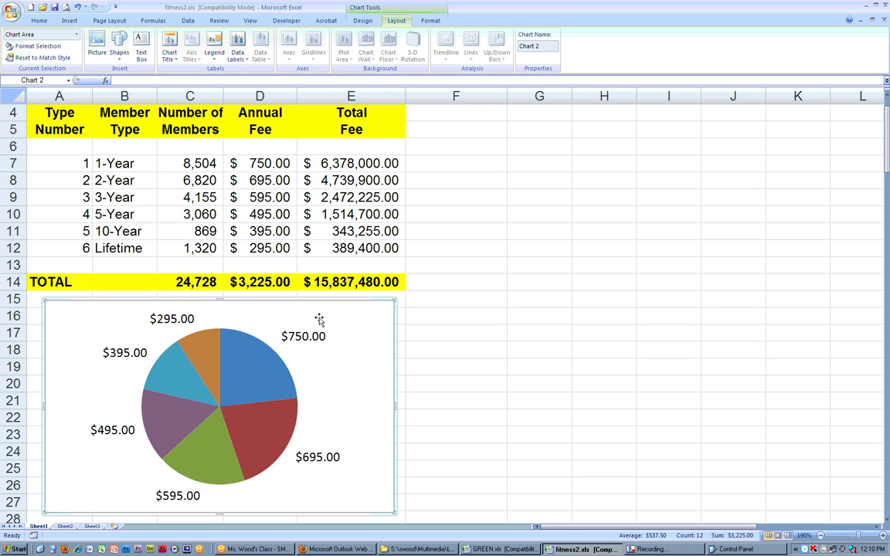
left_click(237, 54)
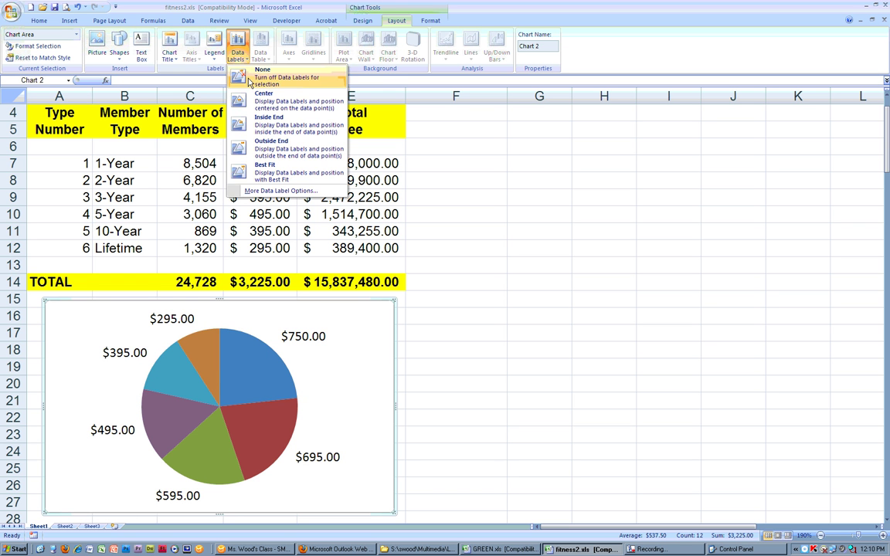
left_click(275, 191)
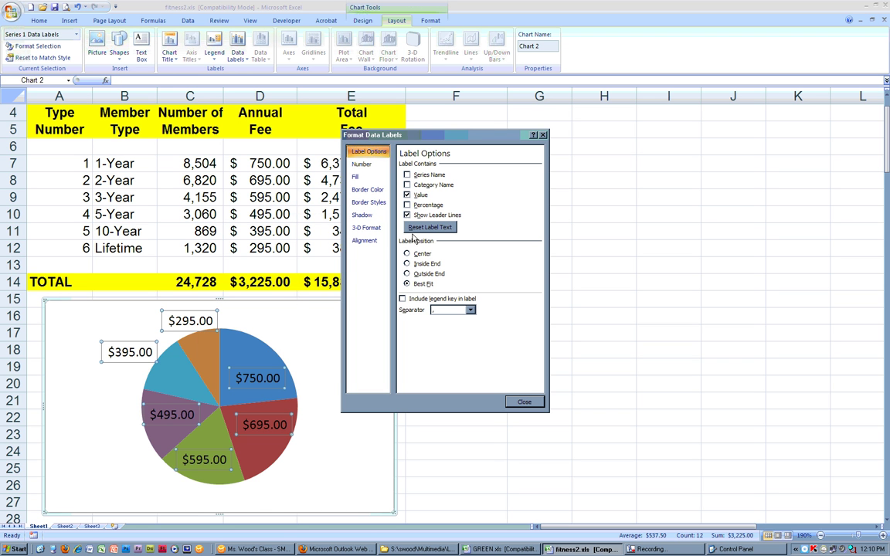
Check Category Name and Percentage alongside Value in Format Data Labels, then close it
left_click(407, 186)
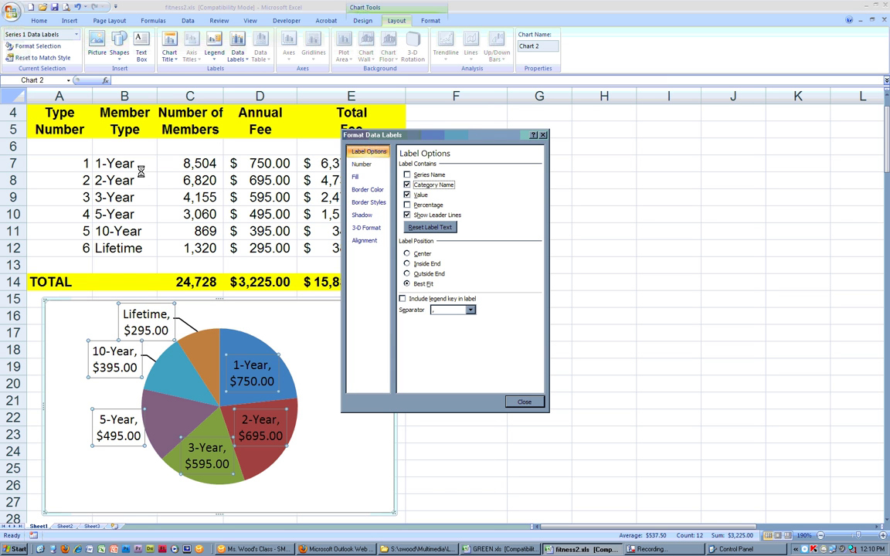
mouse_move(143, 153)
left_mouse_down()
mouse_move(124, 147)
mouse_move(91, 220)
mouse_move(146, 151)
left_mouse_up()
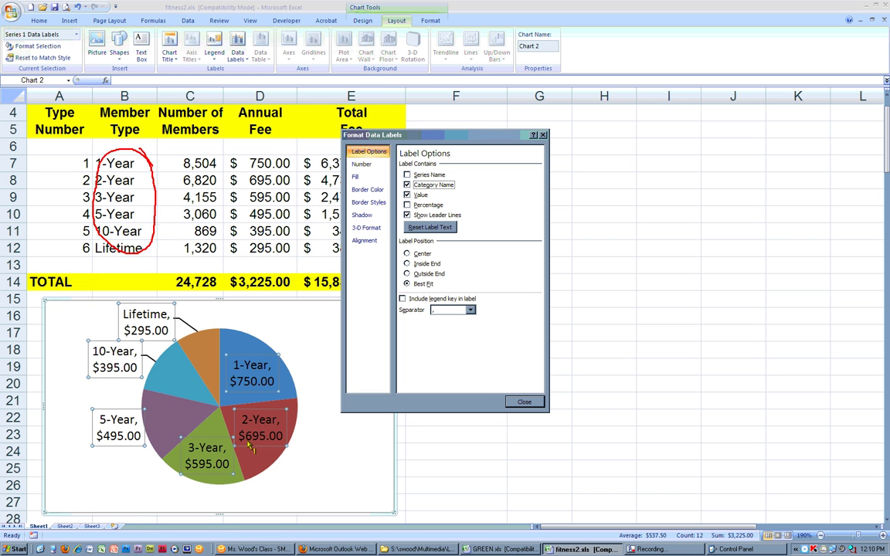
left_click(407, 205)
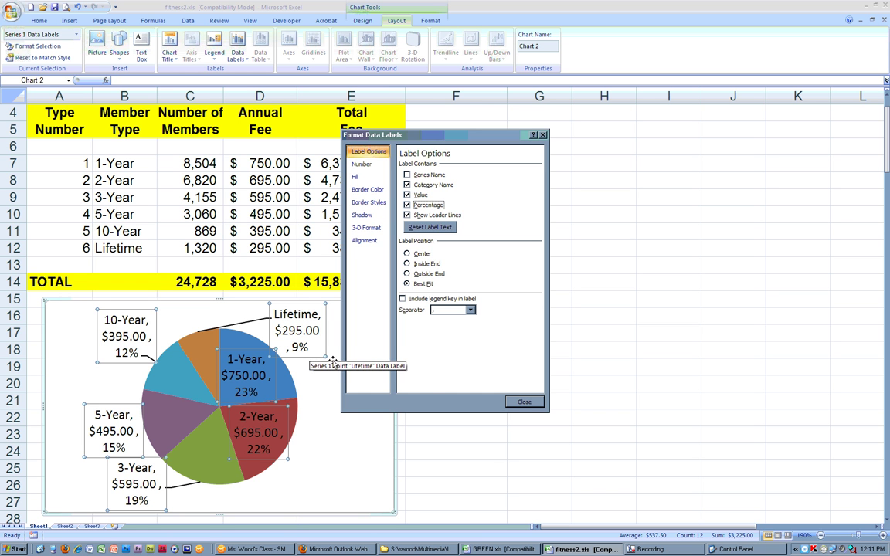
left_click(524, 401)
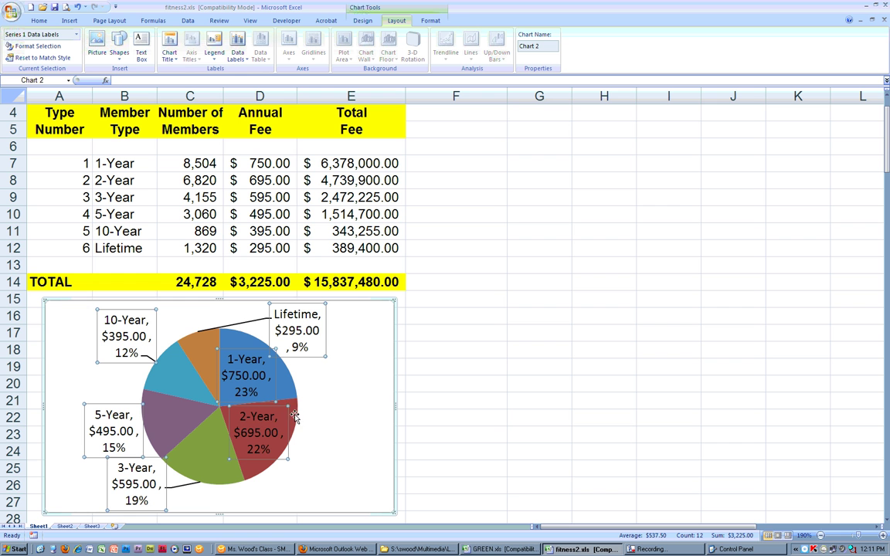
Add an Above Chart title reading 'Fitness Center' / 'Annual Membership Fee' and select its second line
left_click(177, 63)
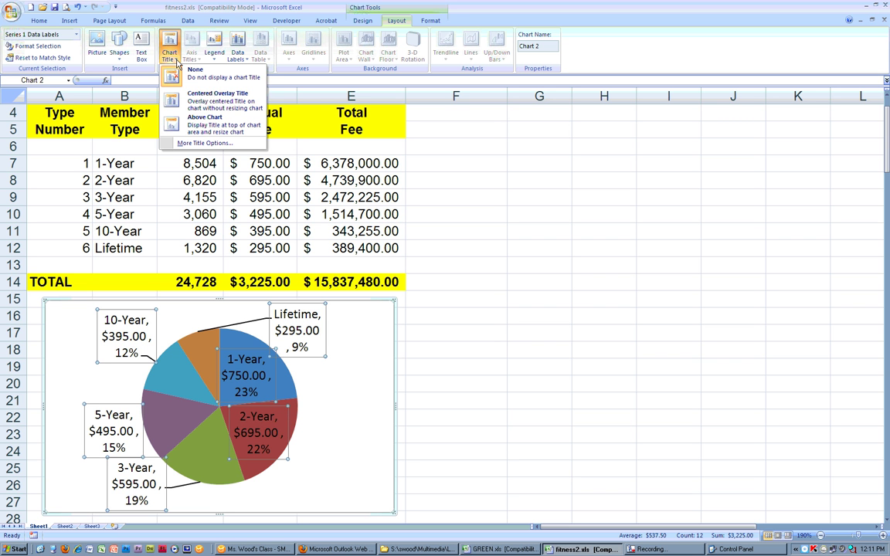
left_click(210, 123)
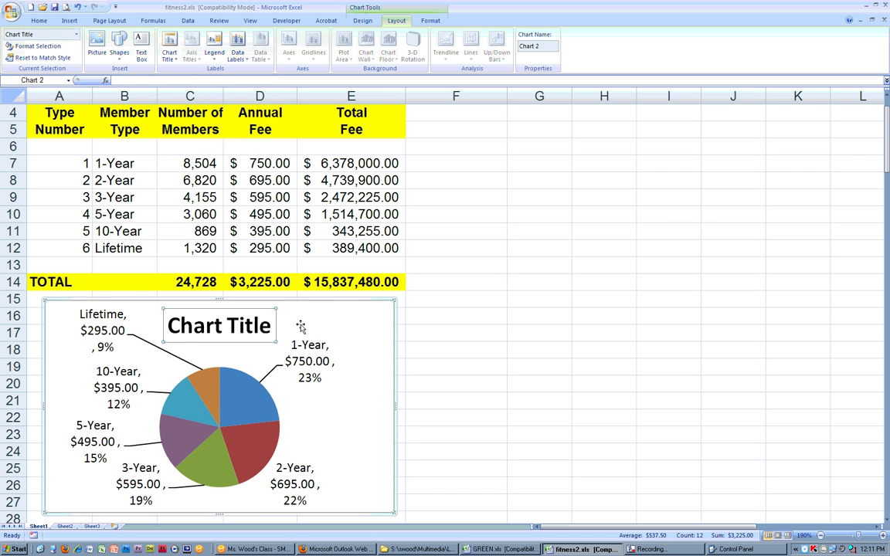
left_click_drag(273, 326, 160, 326)
type("Fitn")
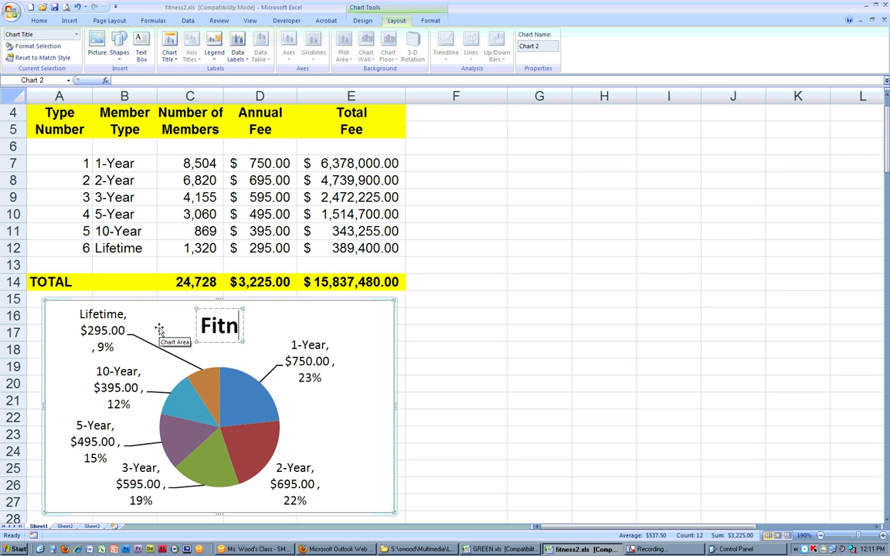
type("ess Center")
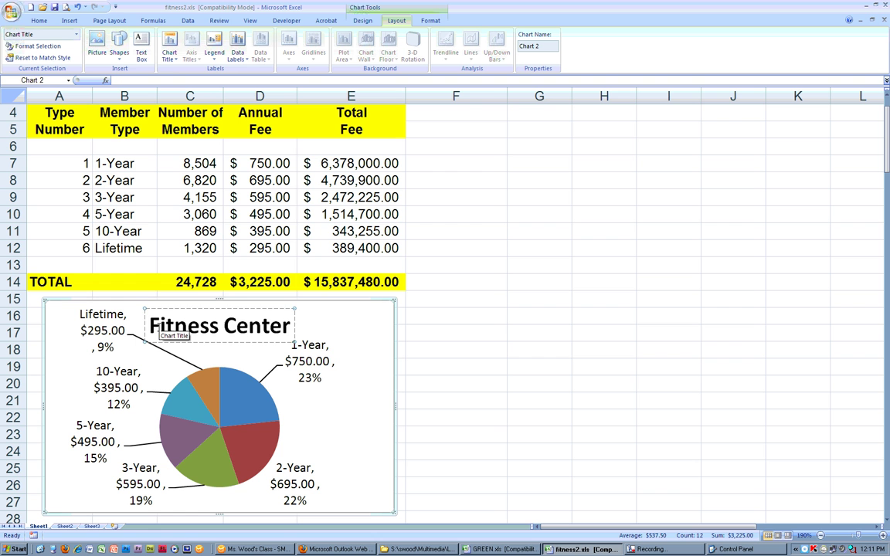
key("Return")
type("Member")
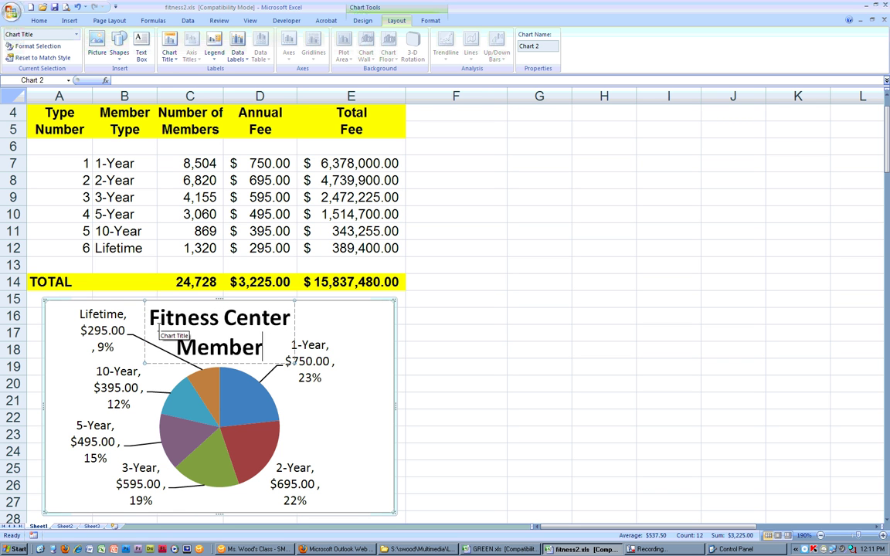
type("ship")
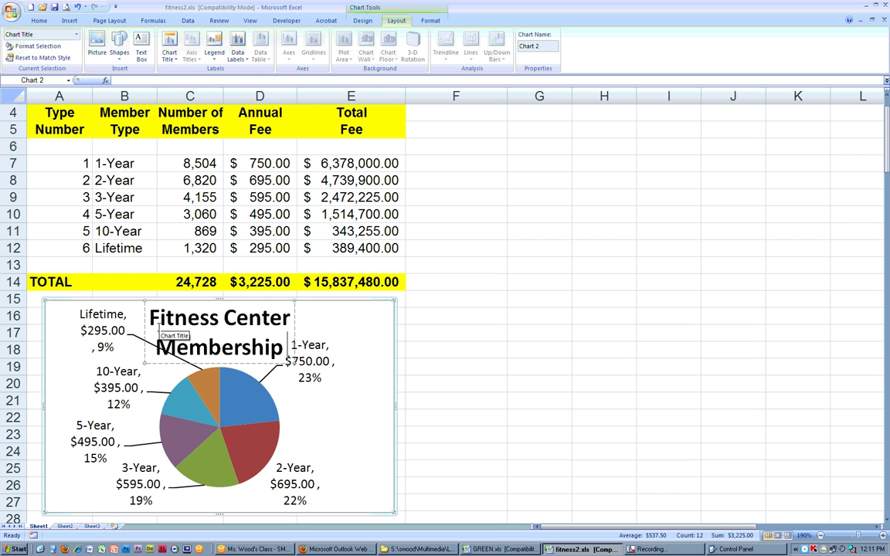
type(" Fee")
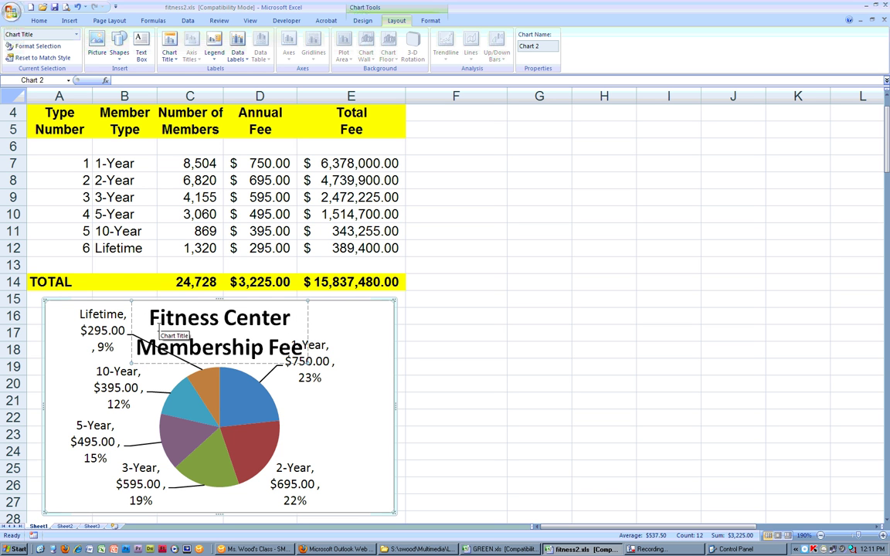
type("Annual")
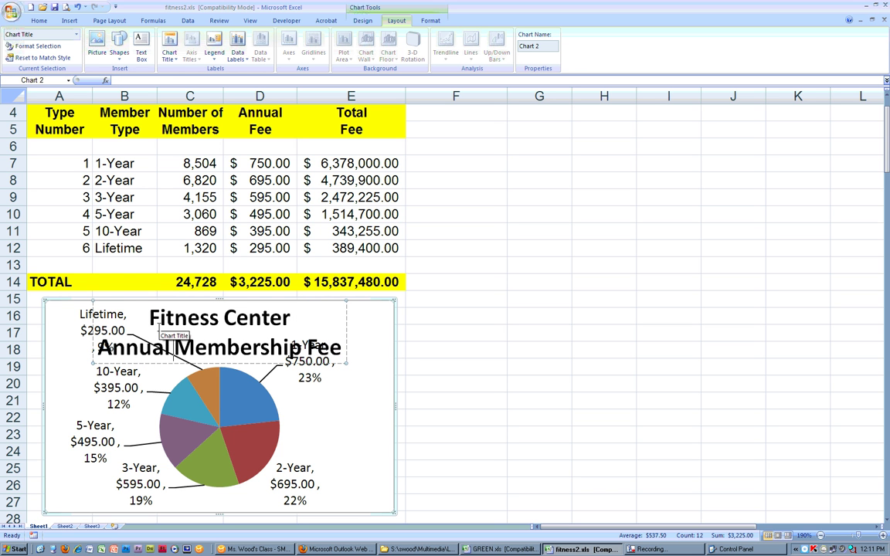
left_click_drag(97, 348, 350, 349)
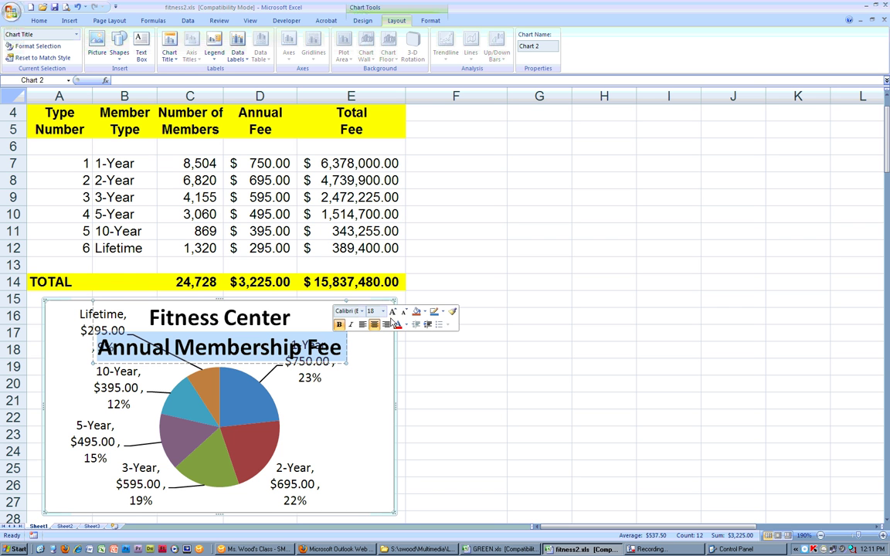
Shrink the 'Annual Membership Fee' title line to 12 pt and finish editing the title
left_click(404, 311)
left_click(404, 312)
left_click(405, 311)
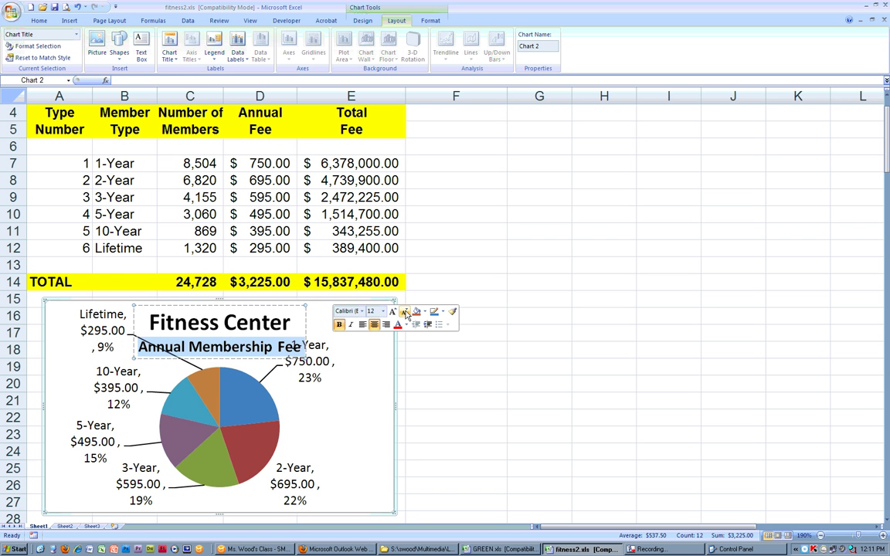
left_click(286, 323)
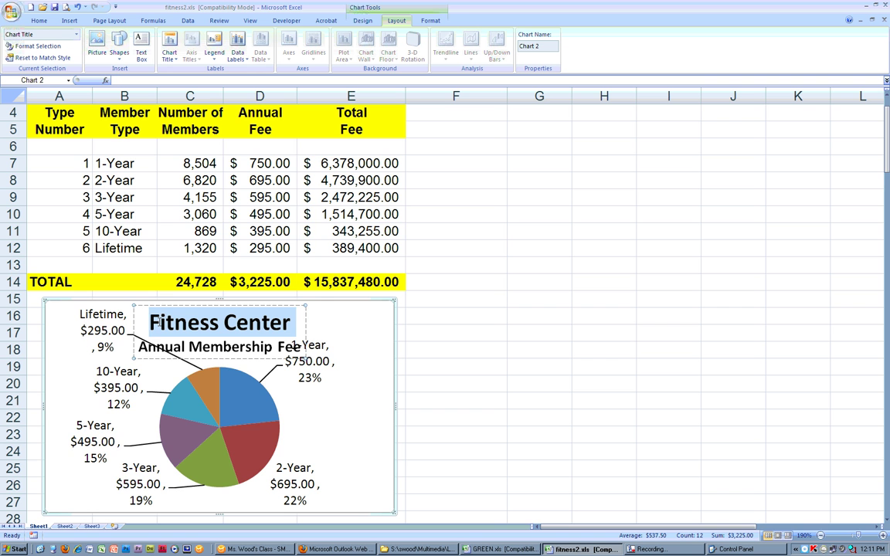
left_click(345, 348)
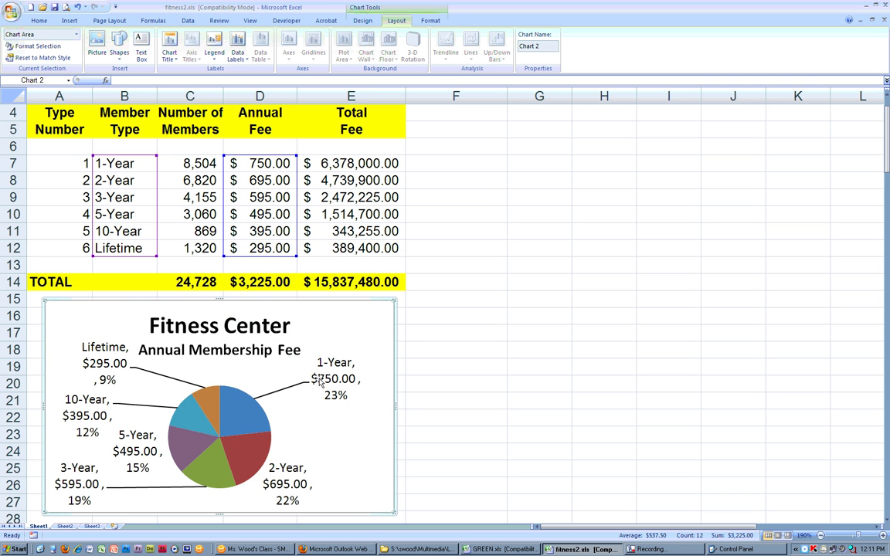
Shrink all the pie's data labels by one point to font size 9
scroll(329, 277, "down", 2)
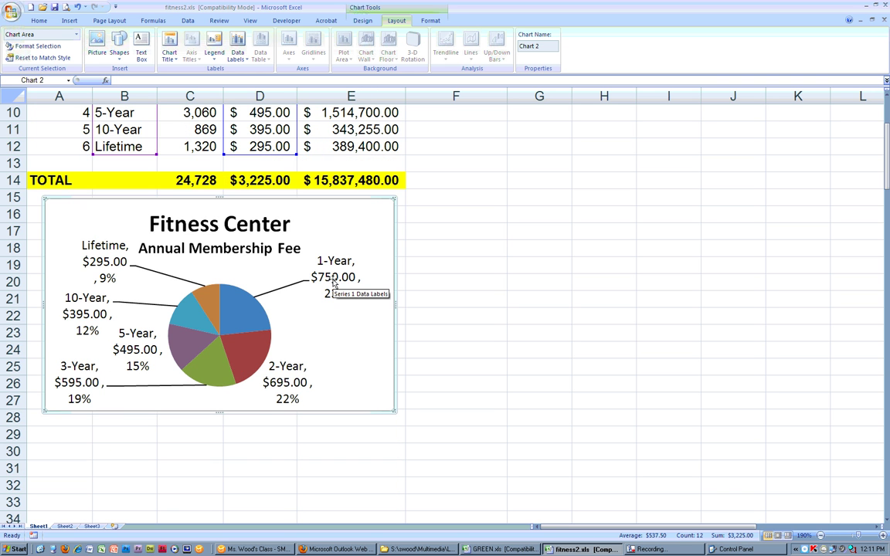
left_click(334, 284)
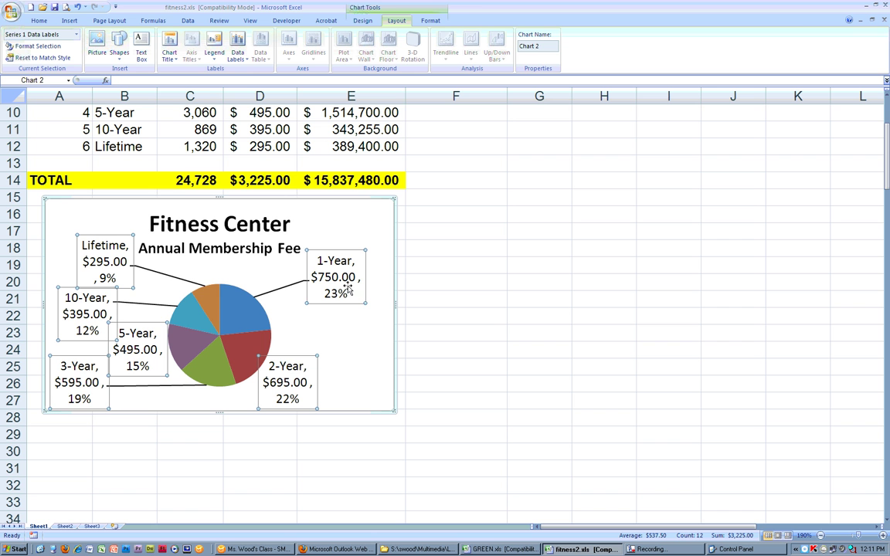
left_click(38, 21)
left_click(180, 39)
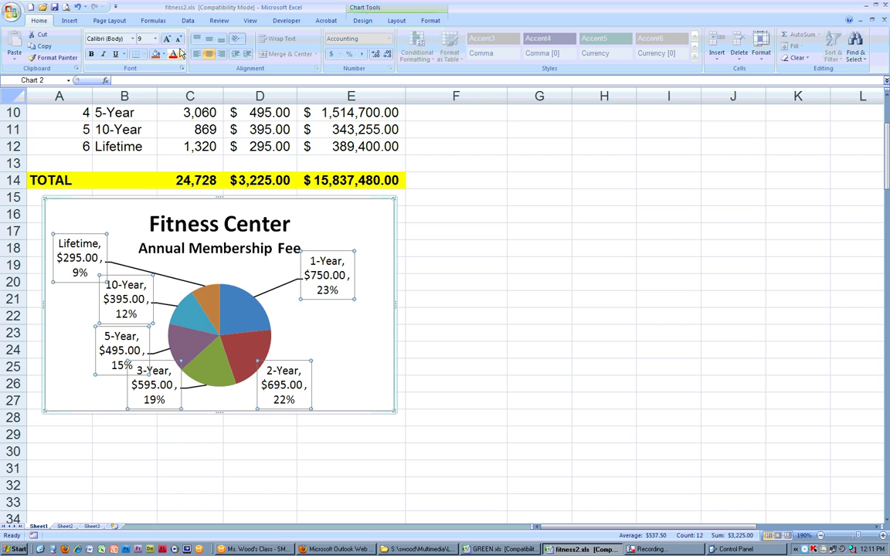
Reposition the 1-Year label, move 2-Year up and right, and 3-Year beneath the pie
left_click(342, 292)
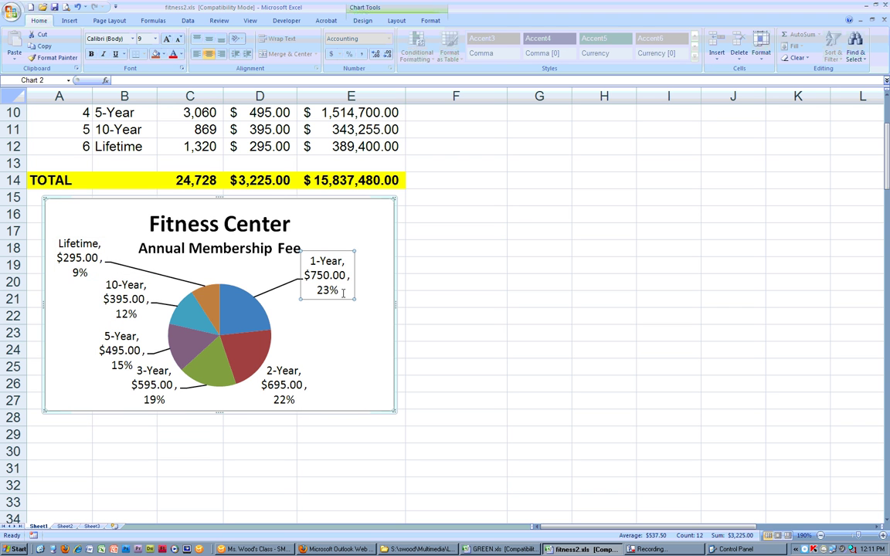
left_click_drag(349, 257, 350, 258)
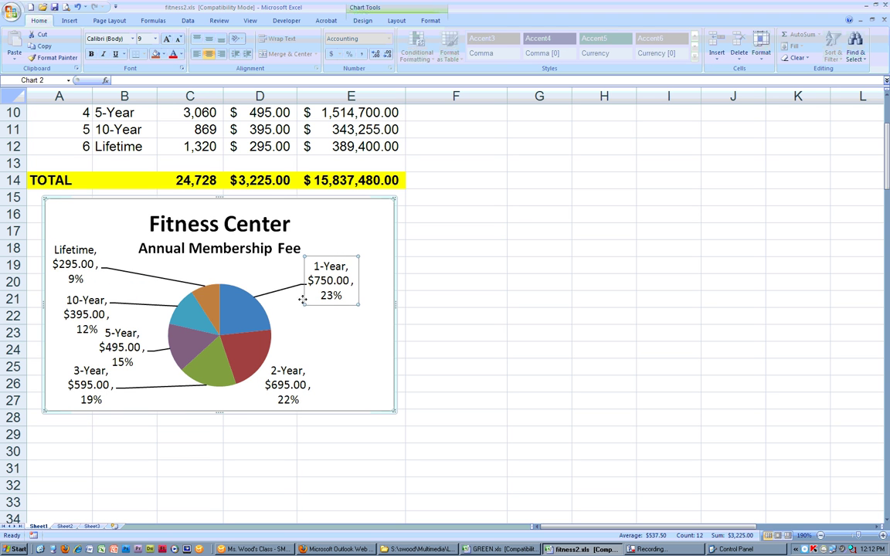
left_click(66, 244)
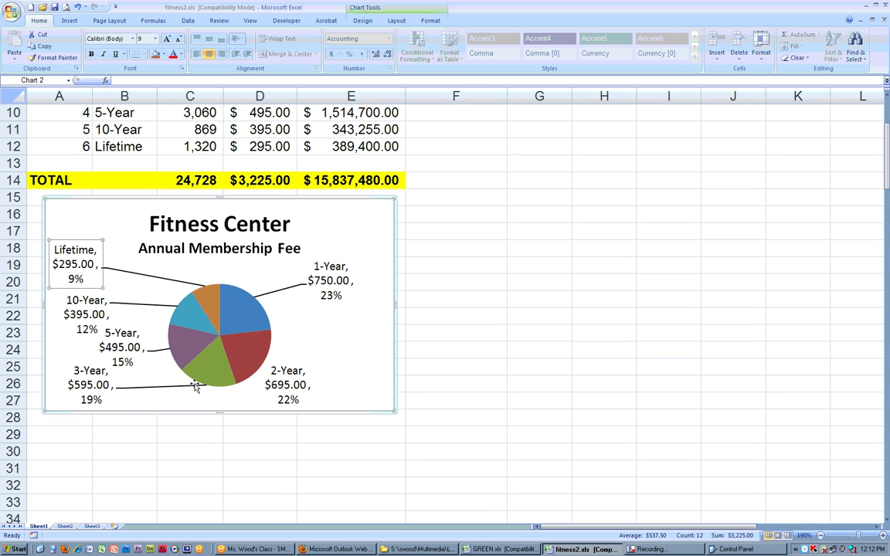
left_click(295, 383)
left_click_drag(318, 357, 337, 341)
left_click(124, 370)
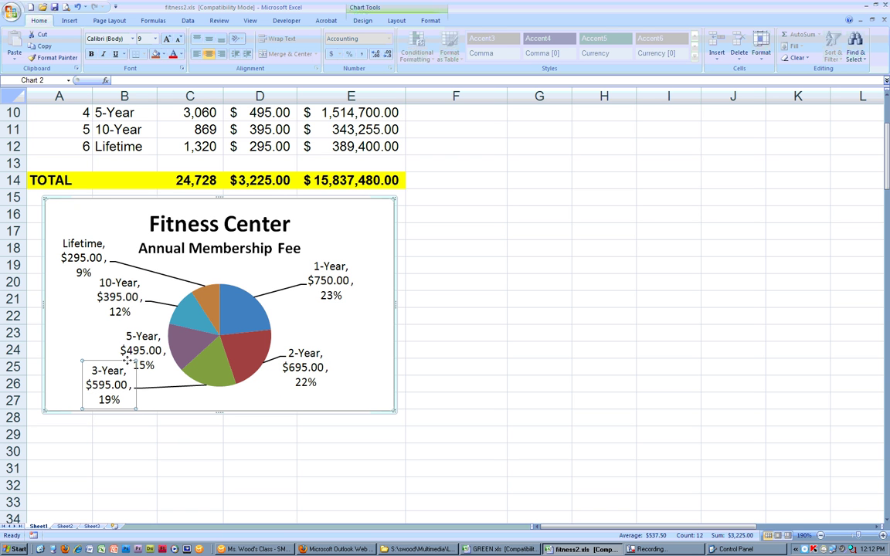
left_click_drag(212, 381, 218, 454)
left_click(248, 315)
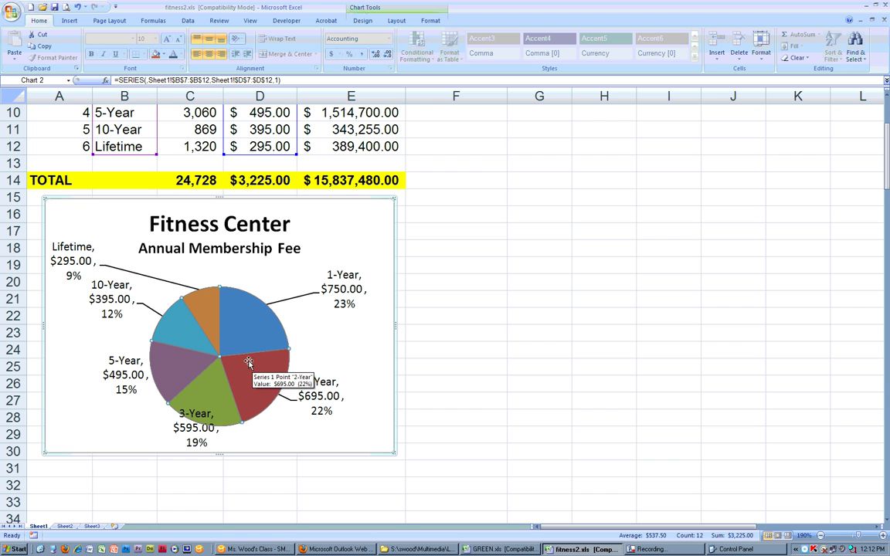
left_click_drag(255, 334, 246, 363)
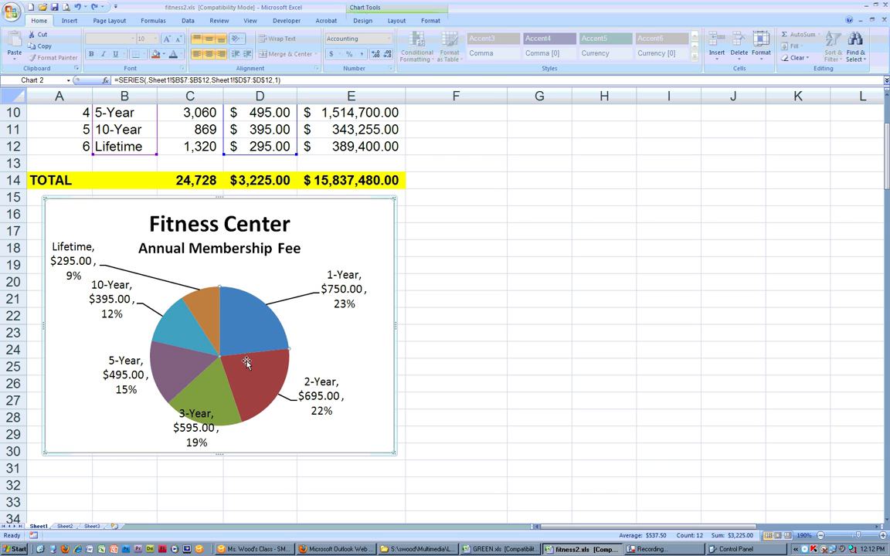
left_click(345, 342)
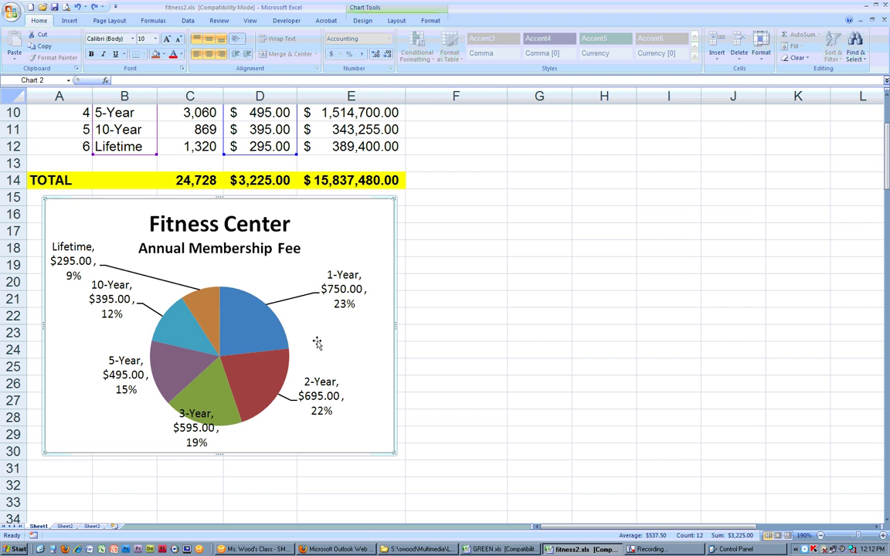
left_click(243, 338)
left_click_drag(243, 337, 244, 314)
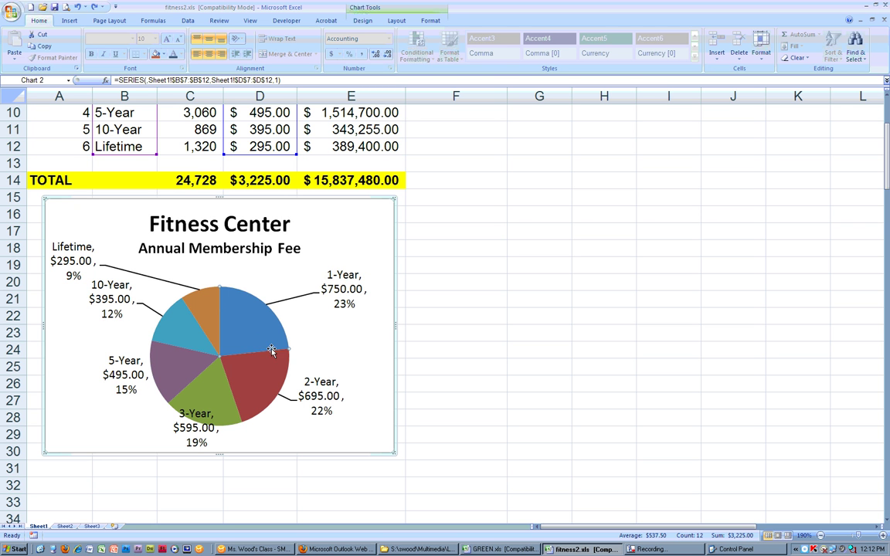
Shrink the pie's plot area and shift it down and to the left within the chart
left_click(289, 322)
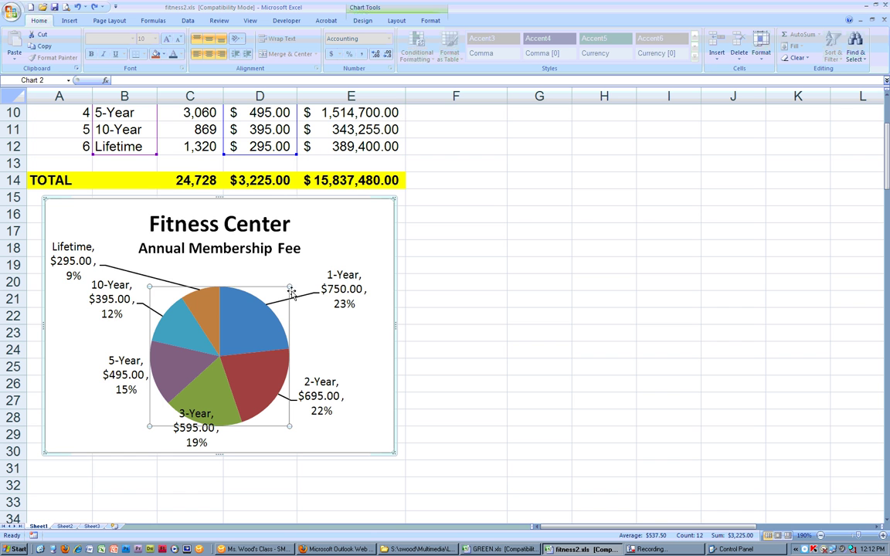
left_click_drag(289, 287, 257, 282)
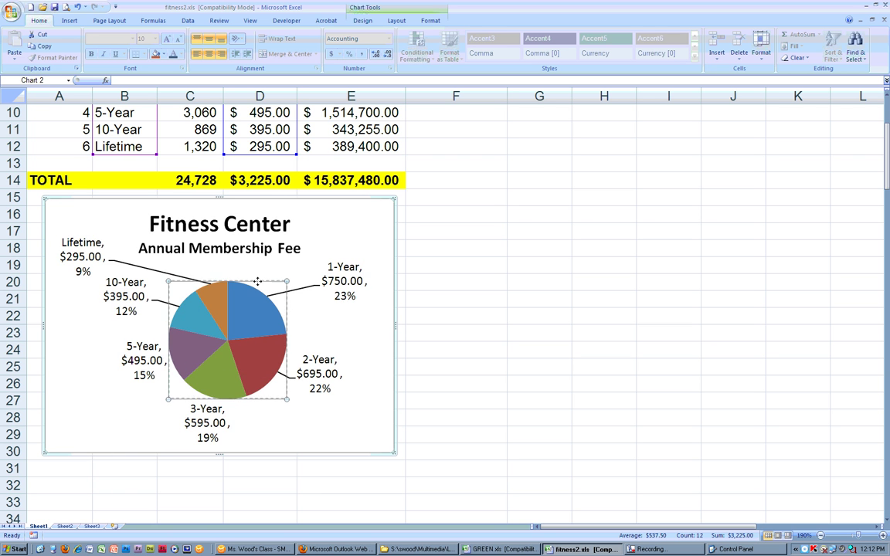
left_click_drag(257, 347, 250, 366)
Move the 3-Year label lower beneath the pie and lengthen the chart downward
left_click(254, 427)
left_click(208, 414)
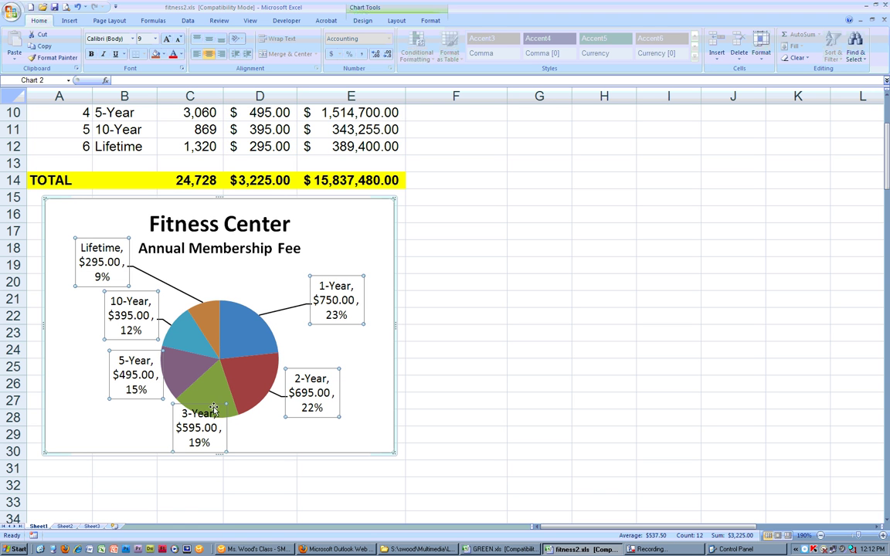
left_click(214, 403)
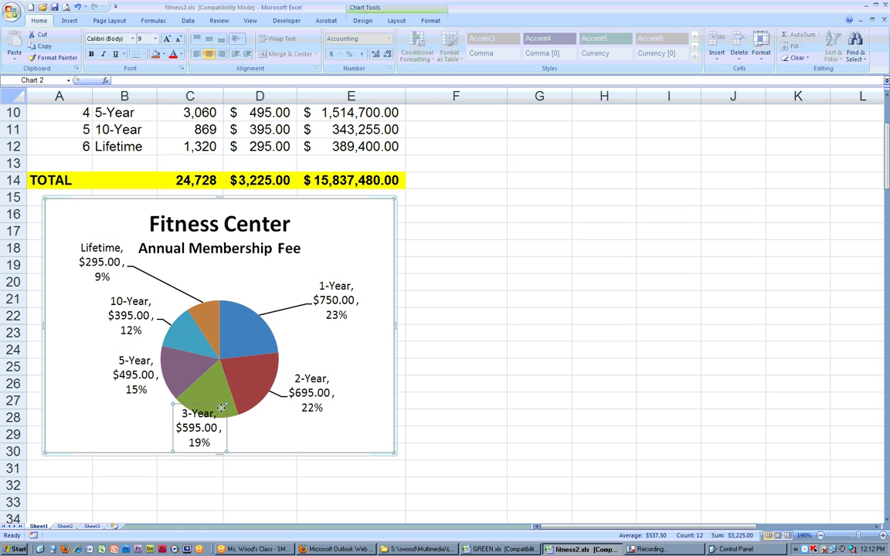
left_click_drag(269, 420, 277, 426)
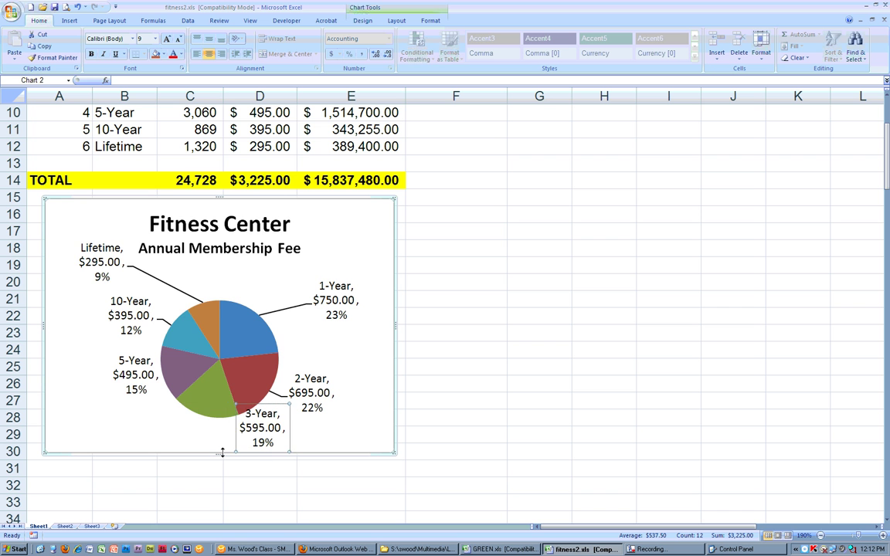
left_click_drag(223, 455, 223, 479)
left_click(249, 451)
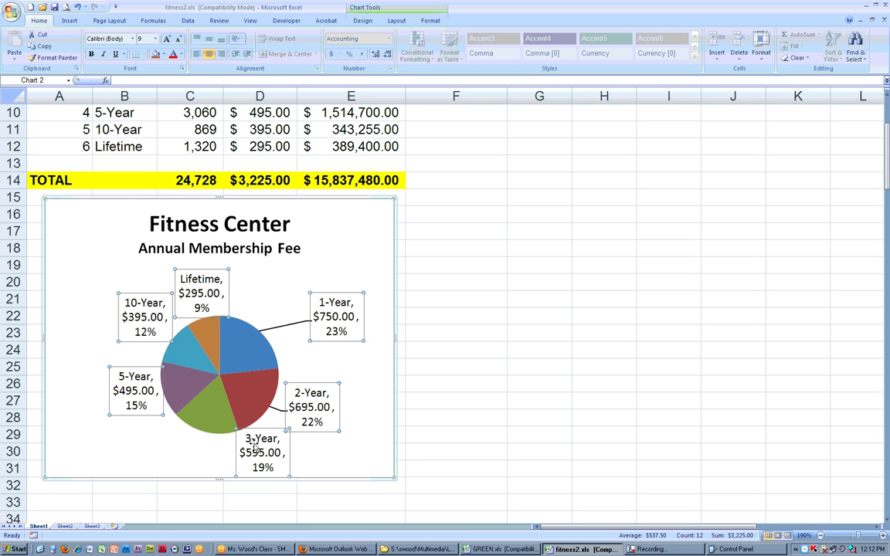
left_click(193, 398)
left_click(285, 308)
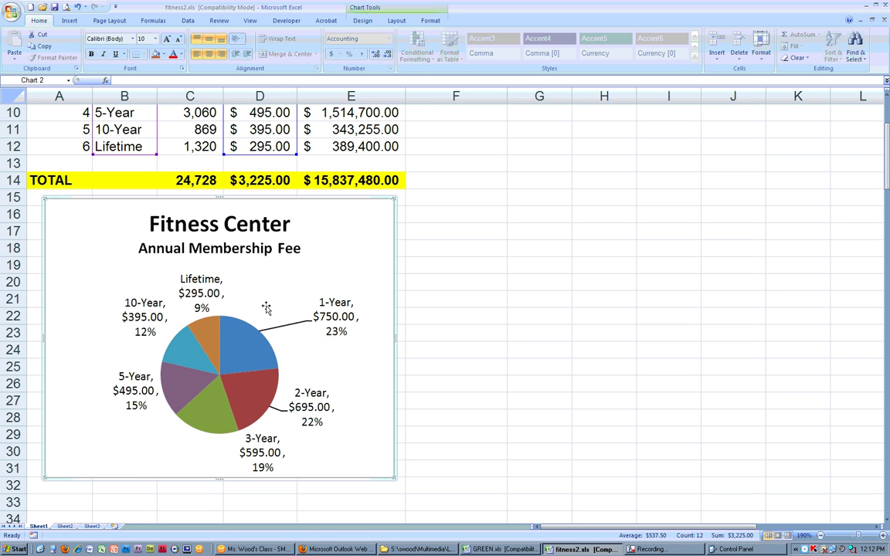
left_click(251, 317)
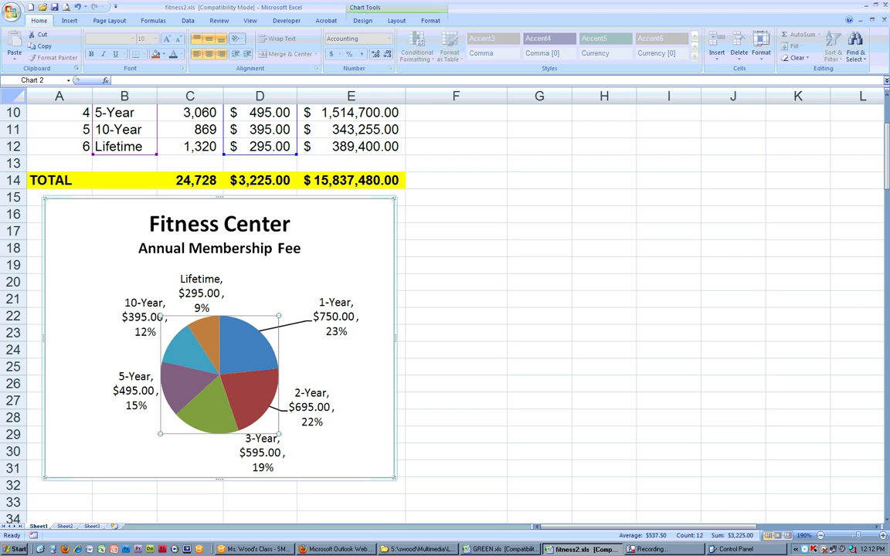